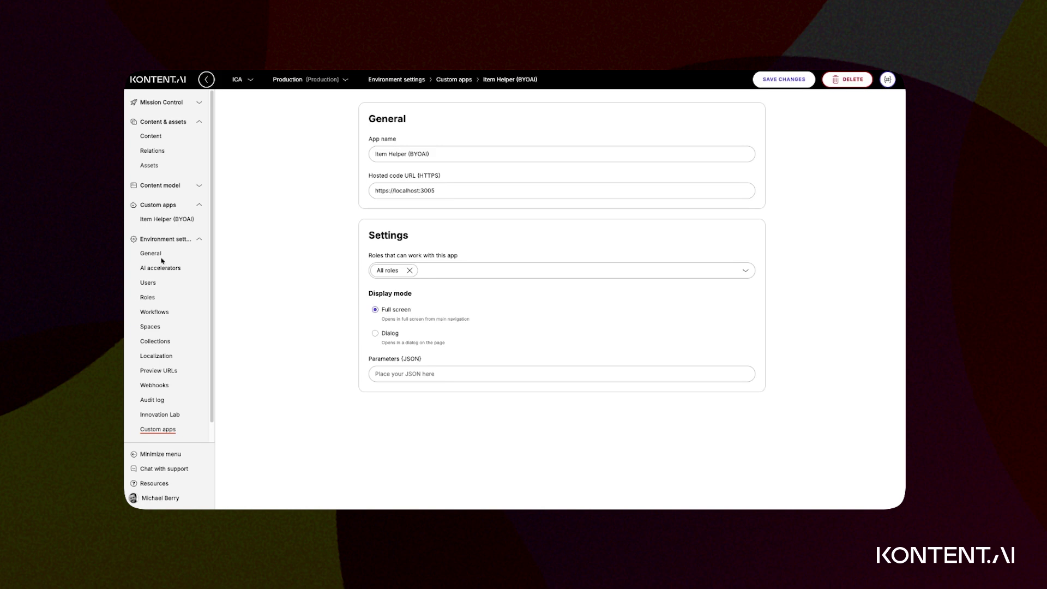
View the Item Helper (BYOAI) custom app in full screen, and change its display mode to Dialog in the saved app settings
{"action": "left_click", "coordinate": [165, 220]}
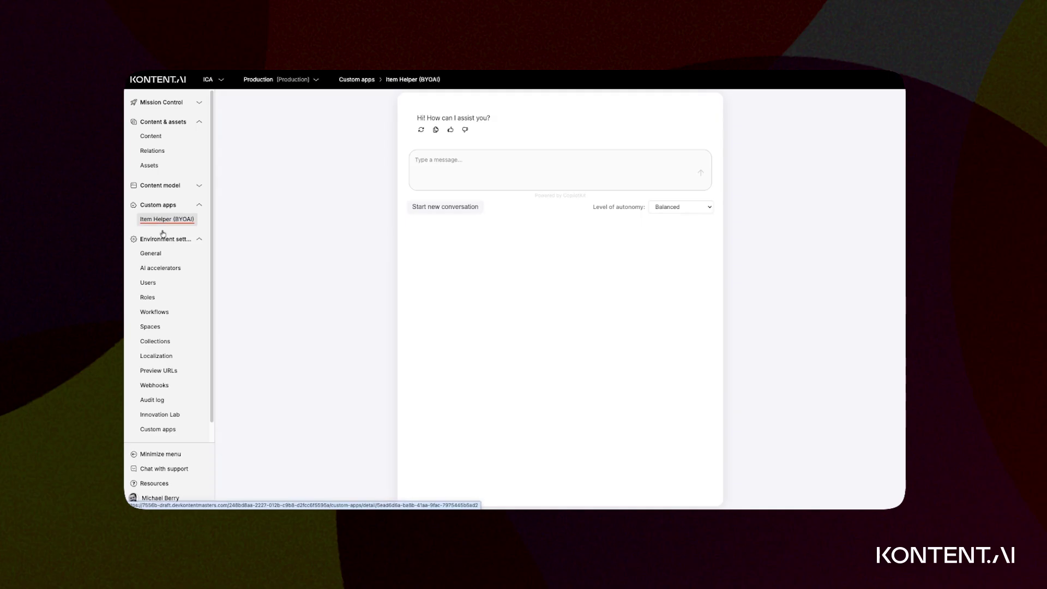
{"action": "left_click", "coordinate": [185, 429]}
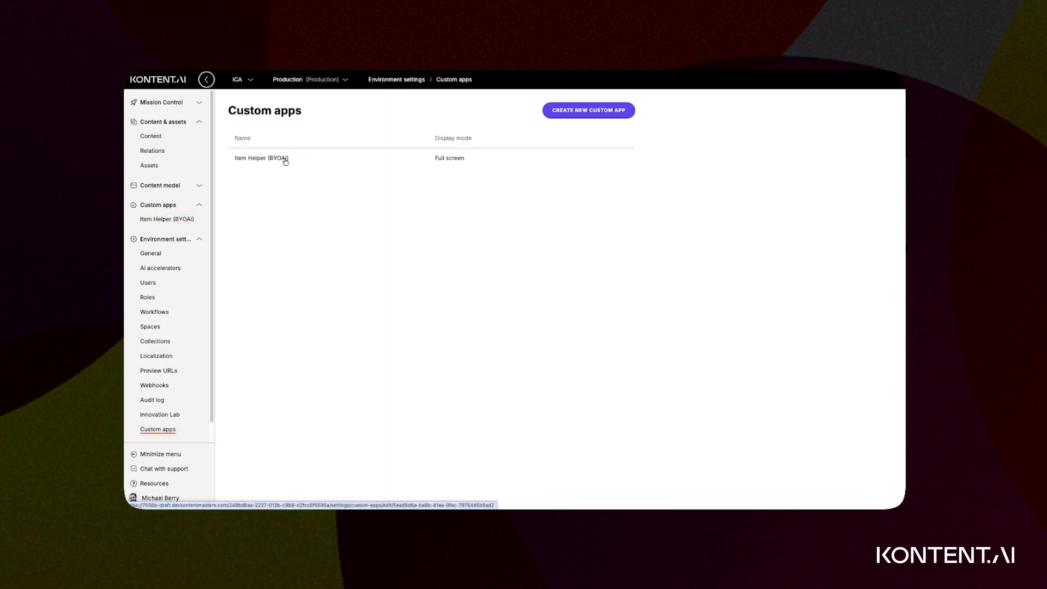
{"action": "left_click", "coordinate": [288, 157]}
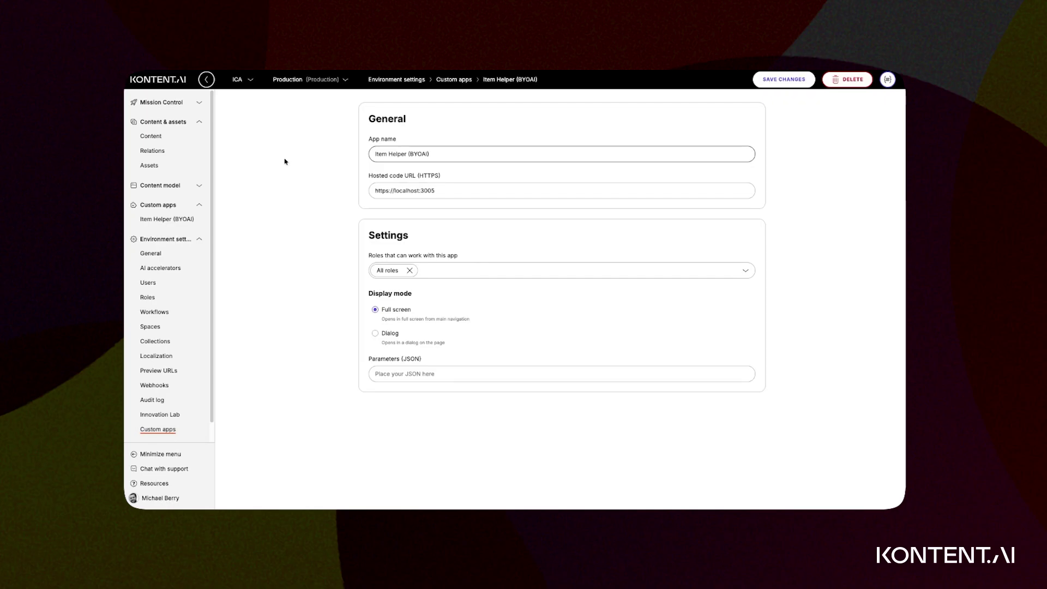
{"action": "left_click", "coordinate": [403, 334]}
{"action": "left_click", "coordinate": [784, 79]}
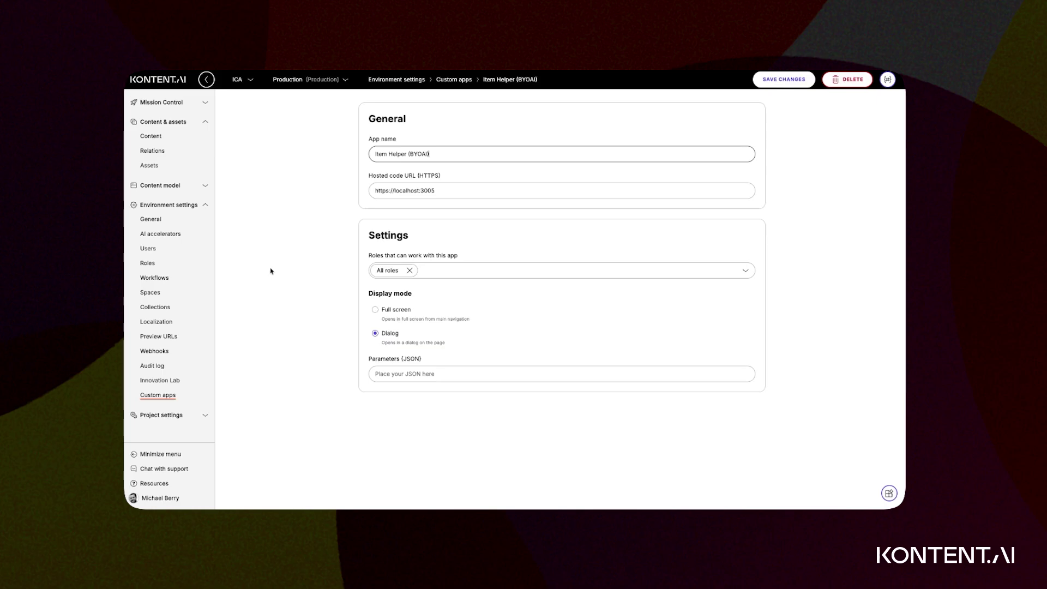
Open the Diet and Lifestyle content item and launch the Item Helper (BYOAI) dialog on it
{"action": "left_click", "coordinate": [148, 136]}
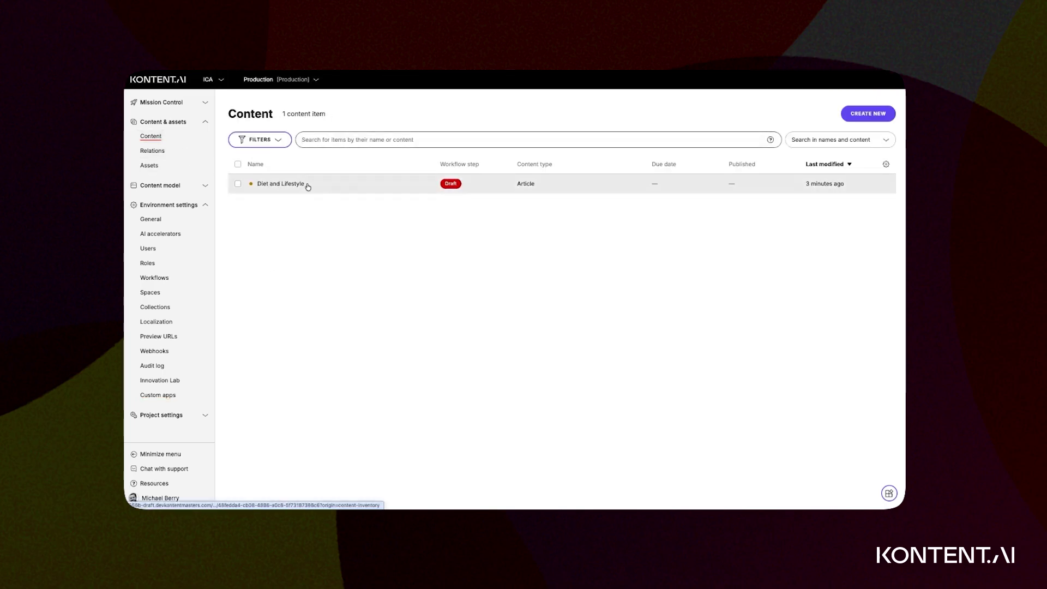
{"action": "left_click", "coordinate": [308, 187]}
{"action": "left_click", "coordinate": [889, 494]}
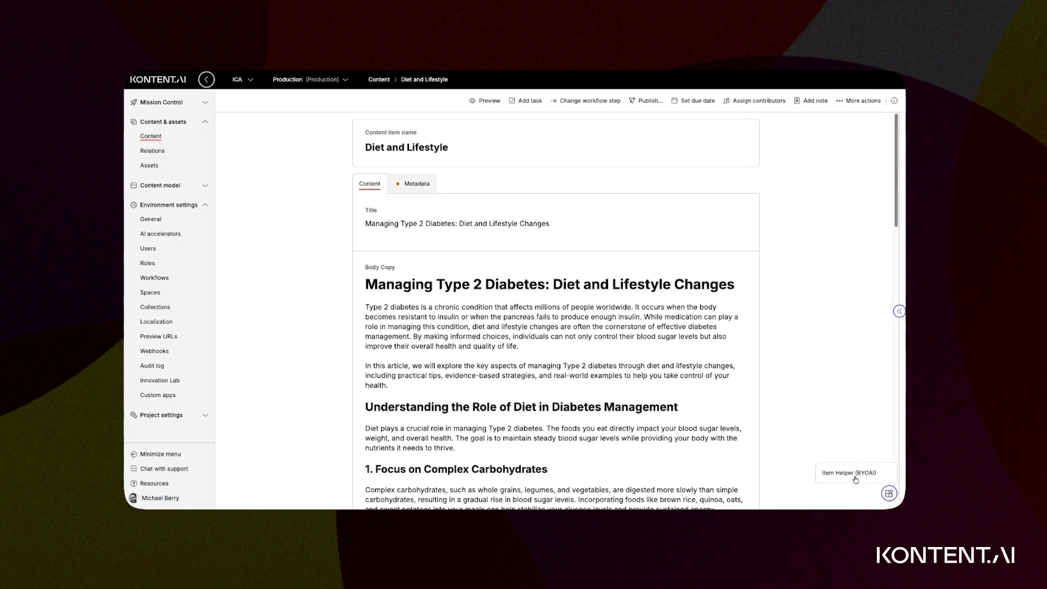
{"action": "left_click", "coordinate": [854, 474]}
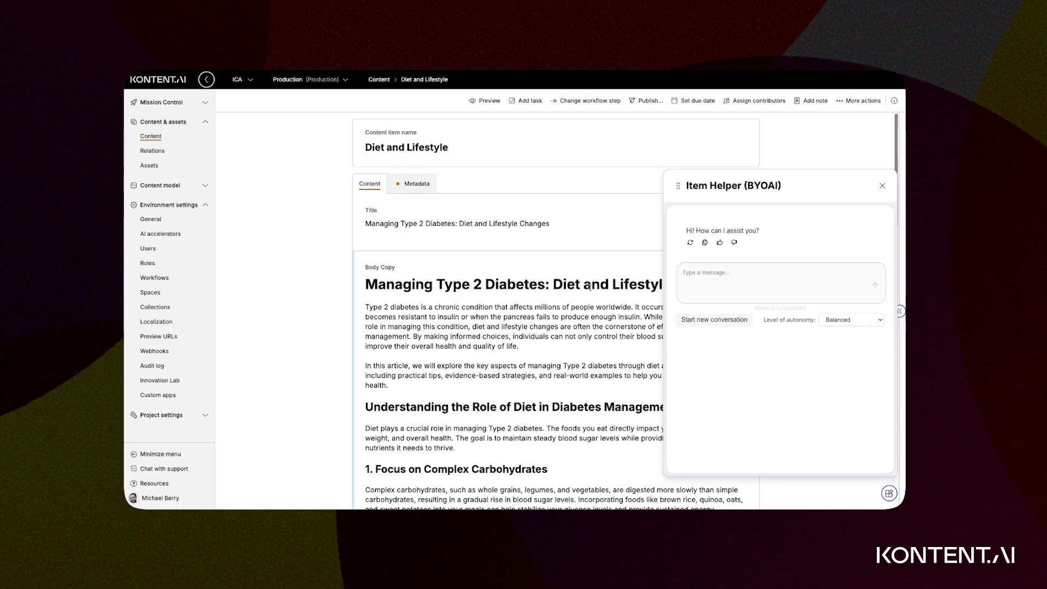
Ask the Item Helper assistant "what content item am I looking at?"
{"action": "left_click", "coordinate": [734, 276]}
{"action": "type", "text": "wh"}
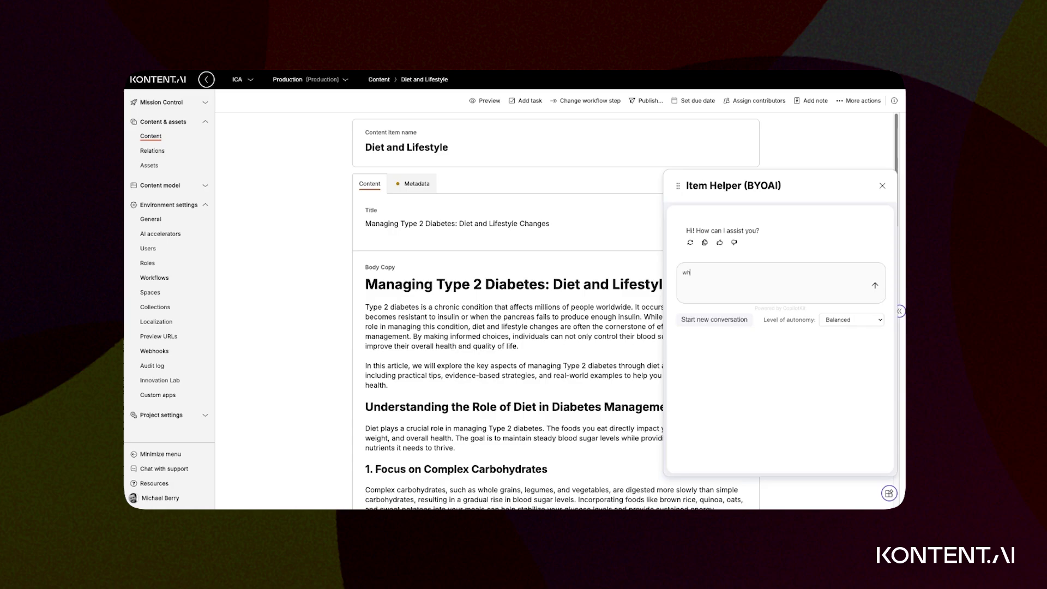
{"action": "type", "text": "at dontent item am I looking at?"}
{"action": "key", "text": "Return"}
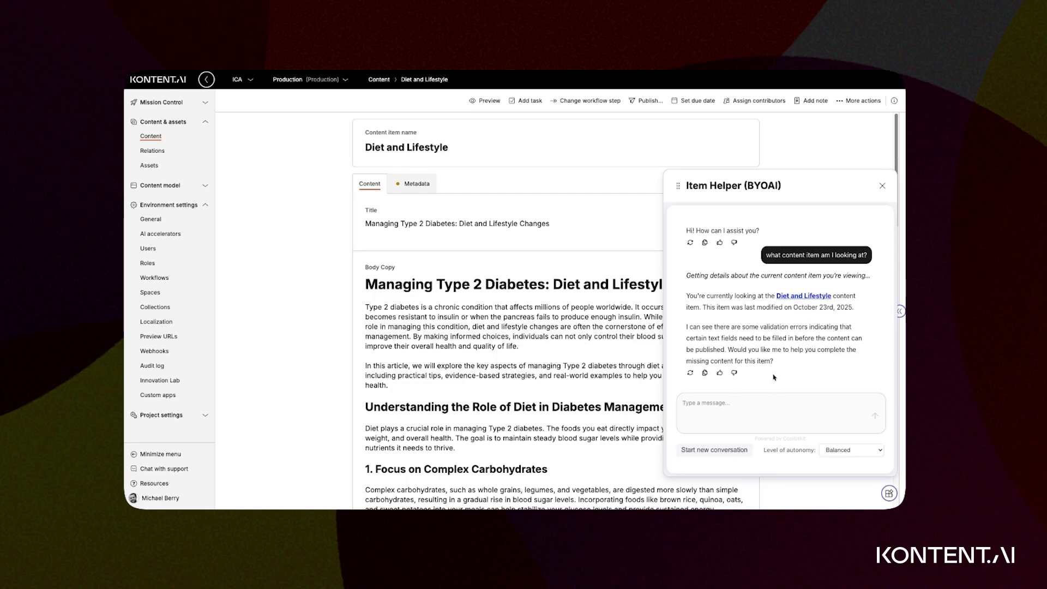
Check the item's metadata fields and ask the assistant to "fill out my metadata description and keywords"
{"action": "left_click_drag", "start_coordinate": [747, 327], "coordinate": [811, 337]}
{"action": "left_click", "coordinate": [813, 345]}
{"action": "left_click", "coordinate": [415, 190]}
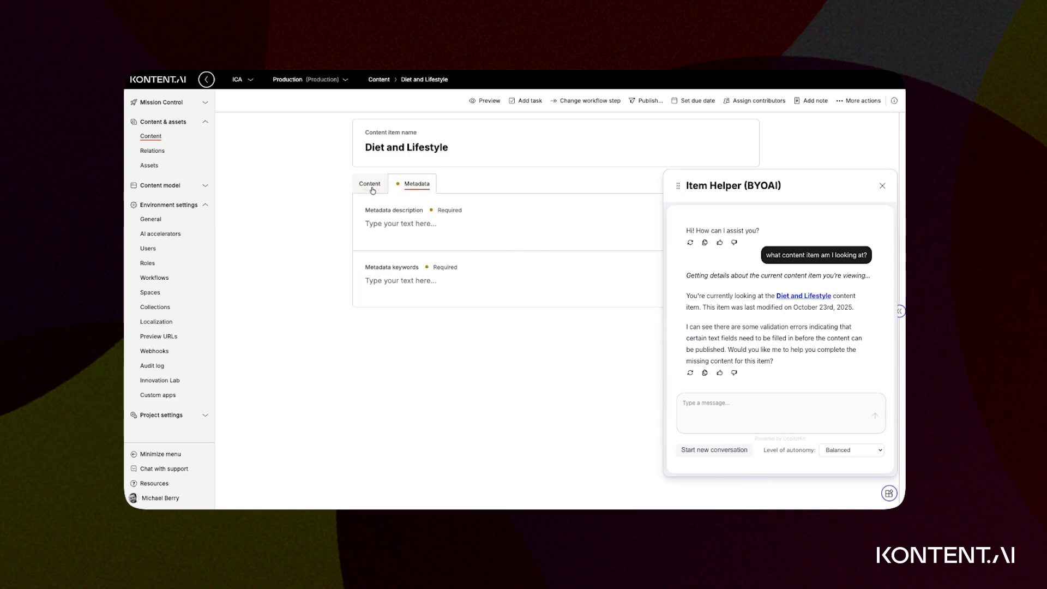
{"action": "left_click", "coordinate": [743, 416]}
{"action": "type", "text": "fill out my metadata desc"}
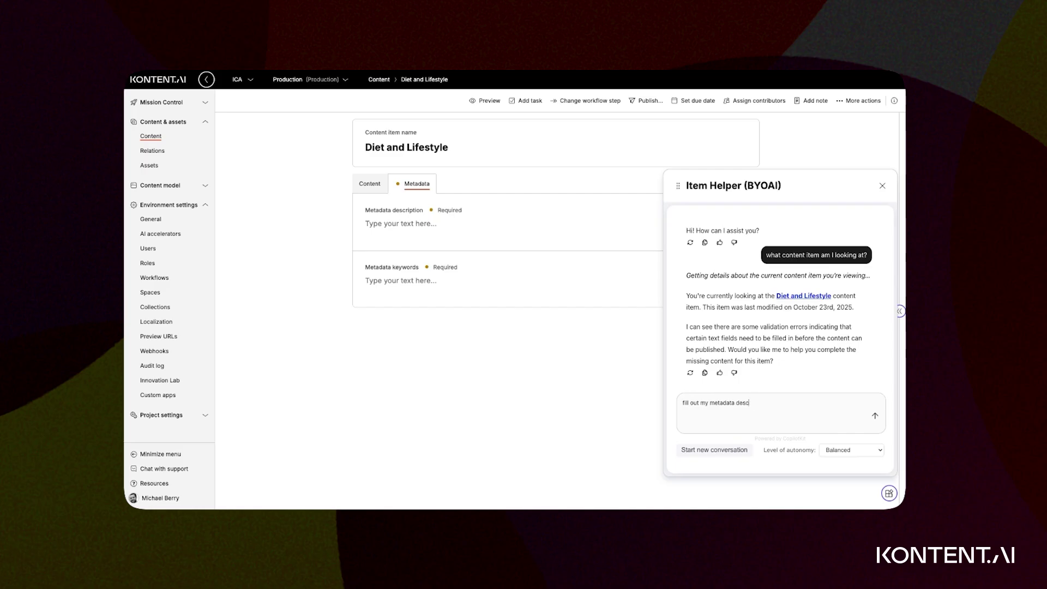
{"action": "type", "text": "ription and keywords"}
{"action": "key", "text": "Return"}
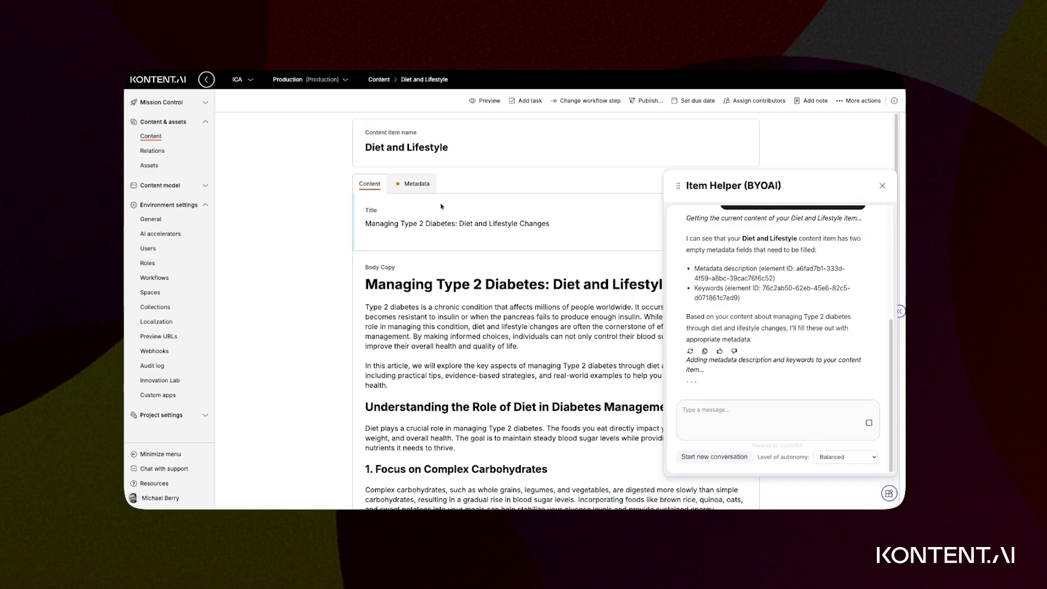
Move the Item Helper dialog clear of the item's metadata fields and refresh both the metadata description and the metadata keywords
{"action": "left_click", "coordinate": [431, 183]}
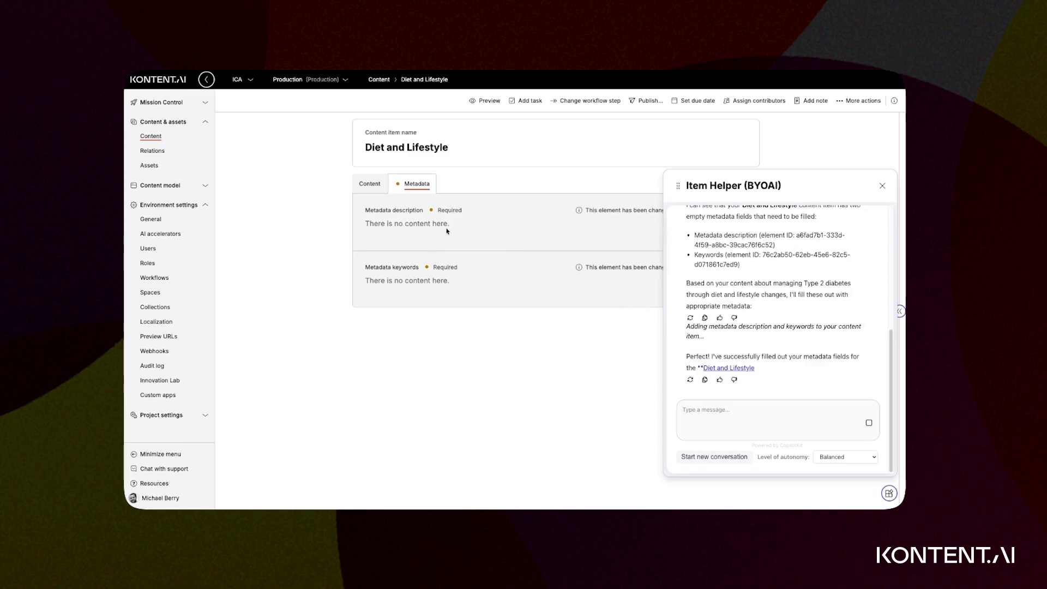
{"action": "left_click_drag", "start_coordinate": [678, 186], "coordinate": [451, 364]}
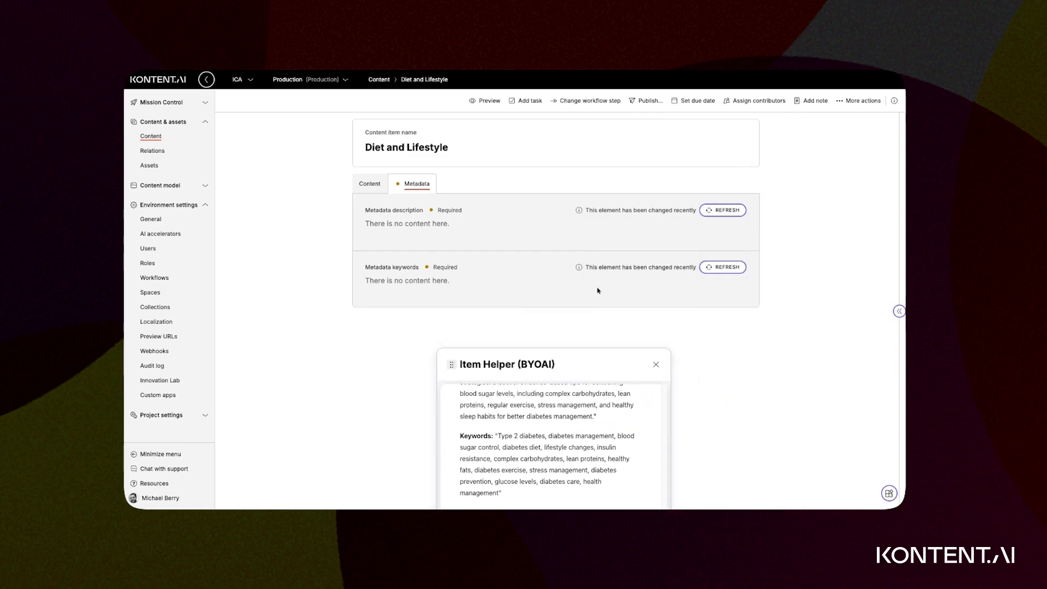
{"action": "left_click", "coordinate": [727, 212]}
{"action": "left_click", "coordinate": [724, 267]}
{"action": "left_click", "coordinate": [723, 210]}
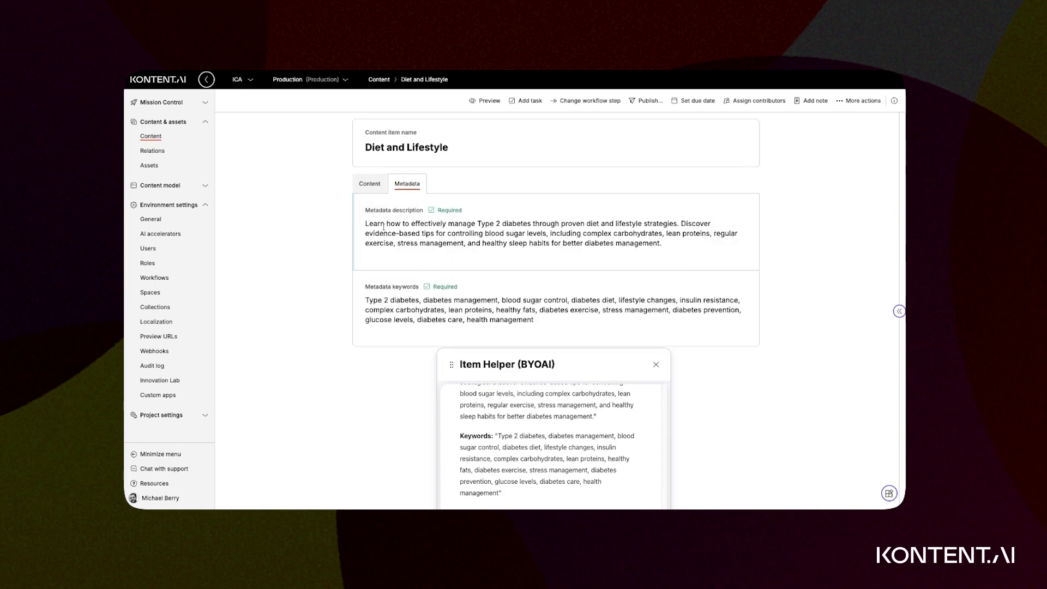
Review the generated metadata description and keywords, and move the Item Helper dialog back up beside the text
{"action": "left_click_drag", "start_coordinate": [365, 223], "coordinate": [524, 233]}
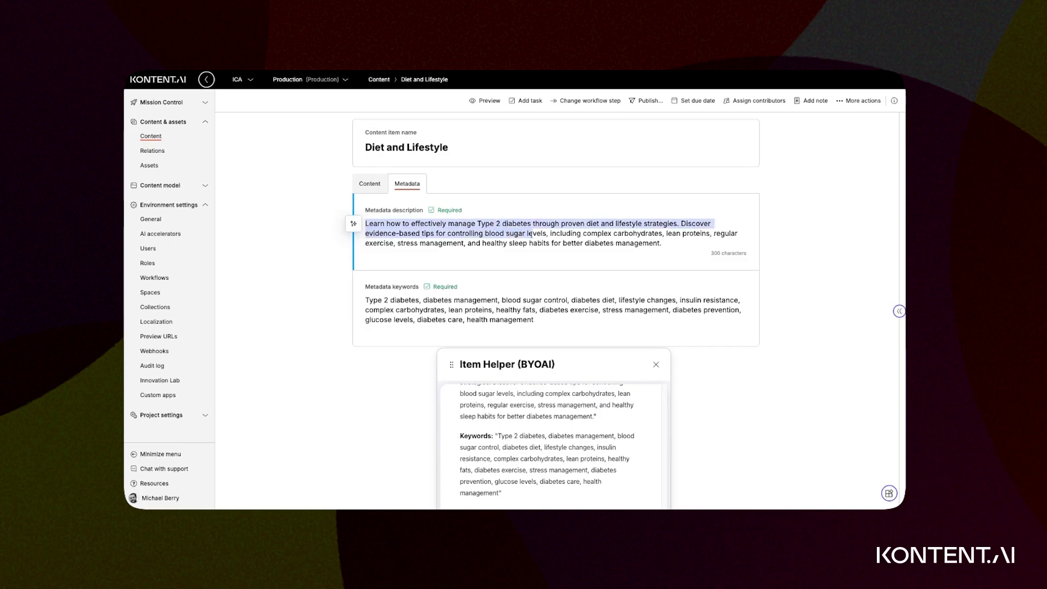
{"action": "left_click", "coordinate": [368, 303]}
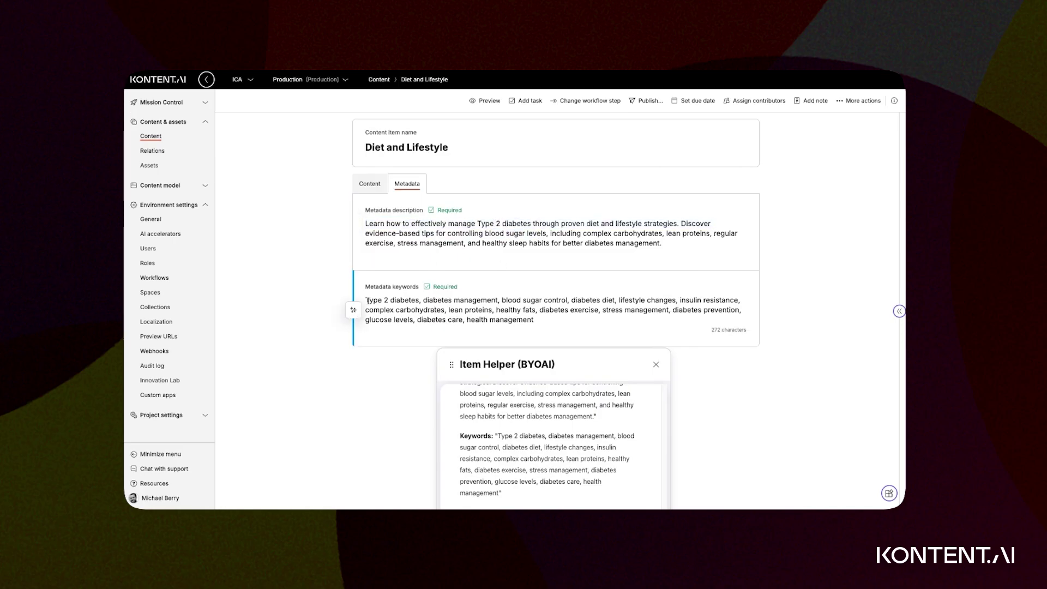
{"action": "left_click_drag", "start_coordinate": [468, 363], "coordinate": [665, 174]}
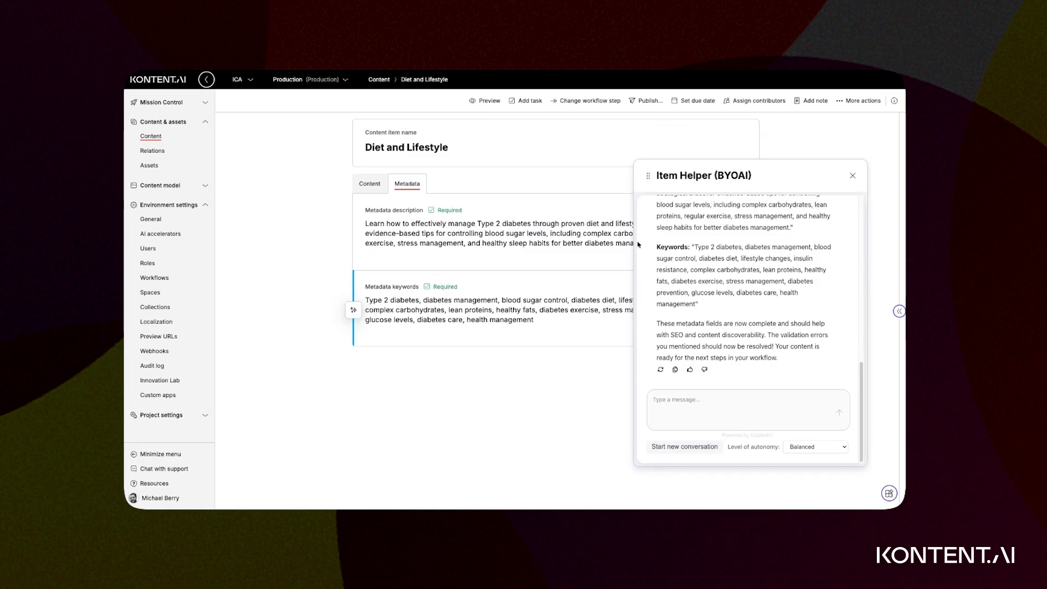
{"action": "left_click_drag", "start_coordinate": [649, 175], "coordinate": [684, 214]}
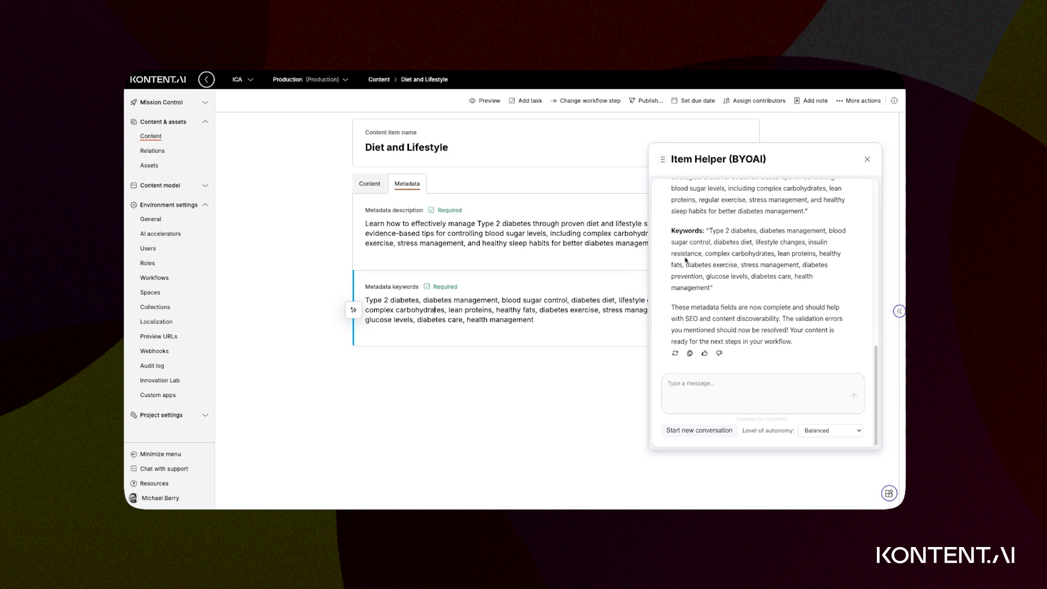
{"action": "left_click_drag", "start_coordinate": [660, 160], "coordinate": [678, 212]}
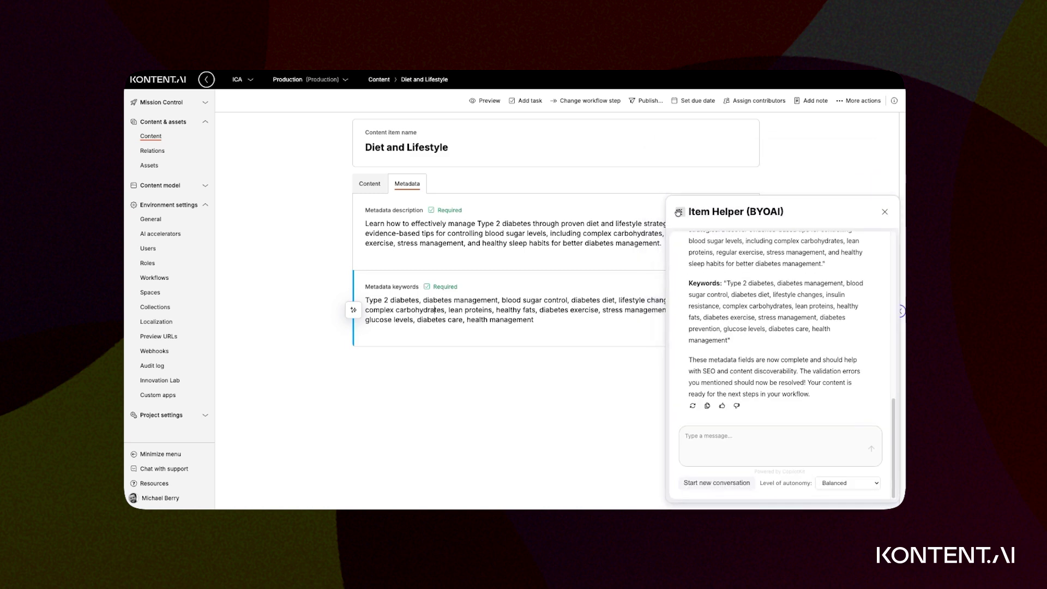